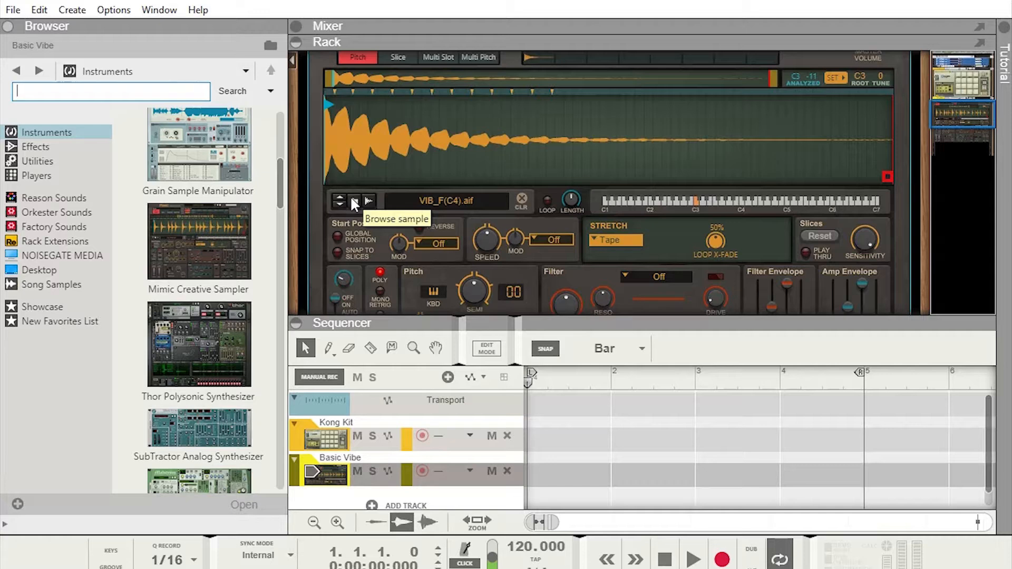
# Browse samples for the Basic Vibe sampler and open the "great are you lord Ani" folder on Local Disk (D:)
pyautogui.click(352, 200)
pyautogui.click(353, 202)
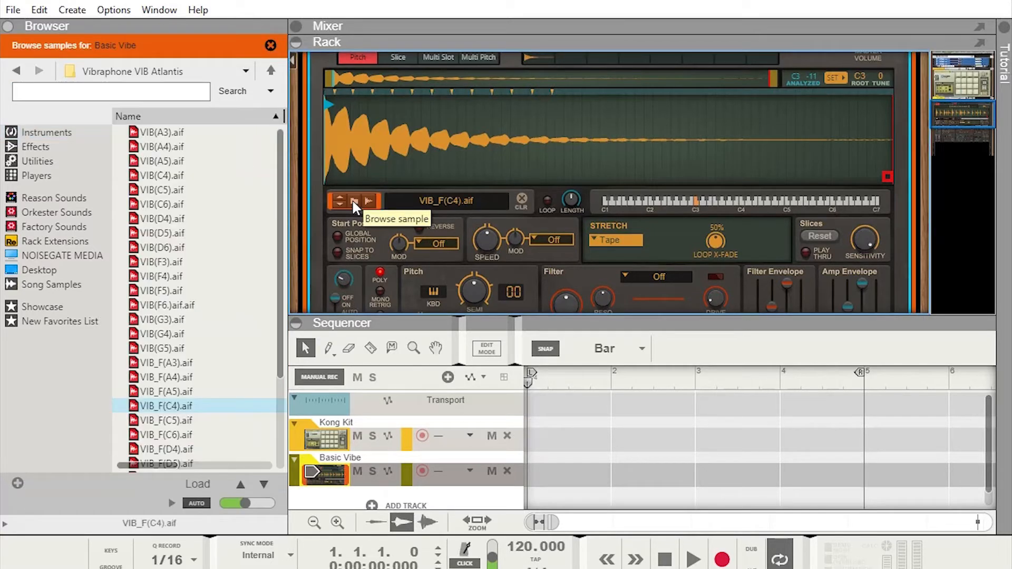
pyautogui.click(135, 89)
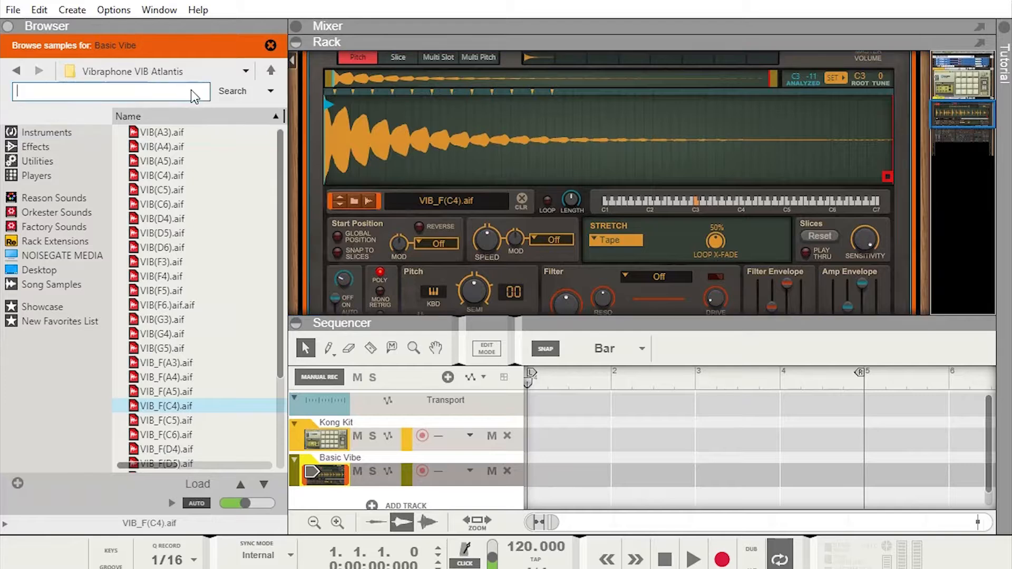
pyautogui.click(228, 90)
pyautogui.click(245, 71)
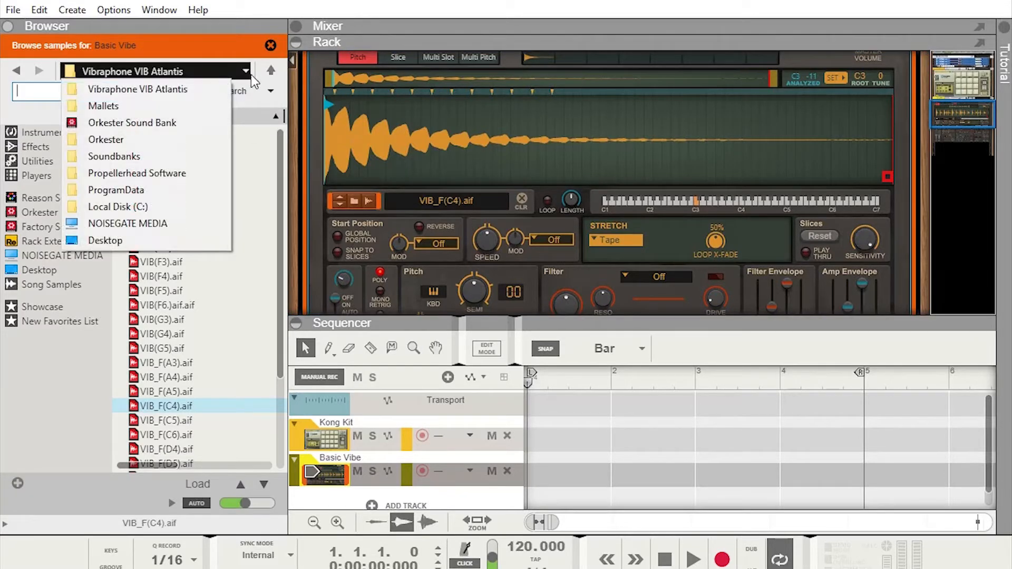
pyautogui.click(162, 225)
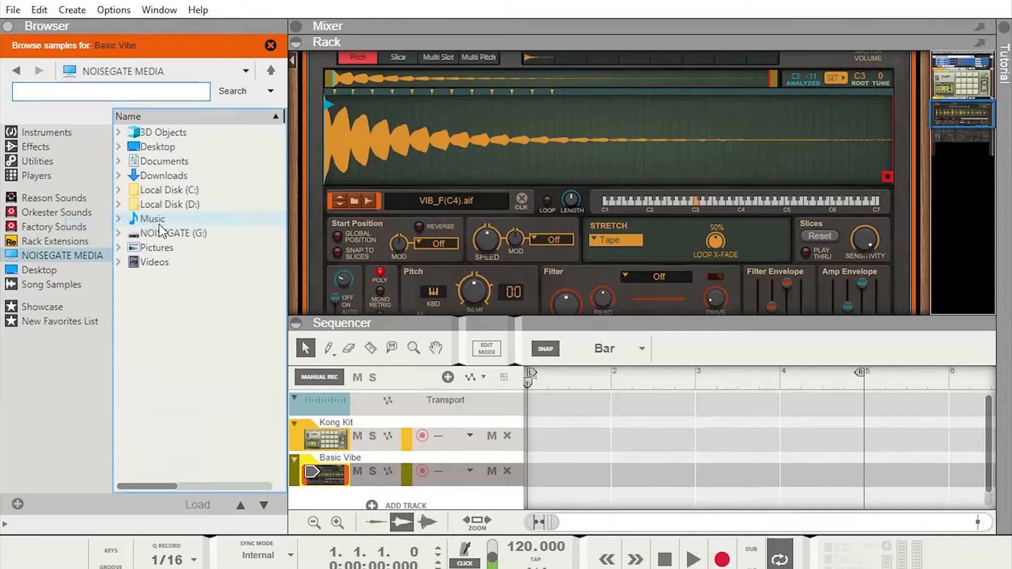
pyautogui.doubleClick(185, 207)
pyautogui.doubleClick(157, 163)
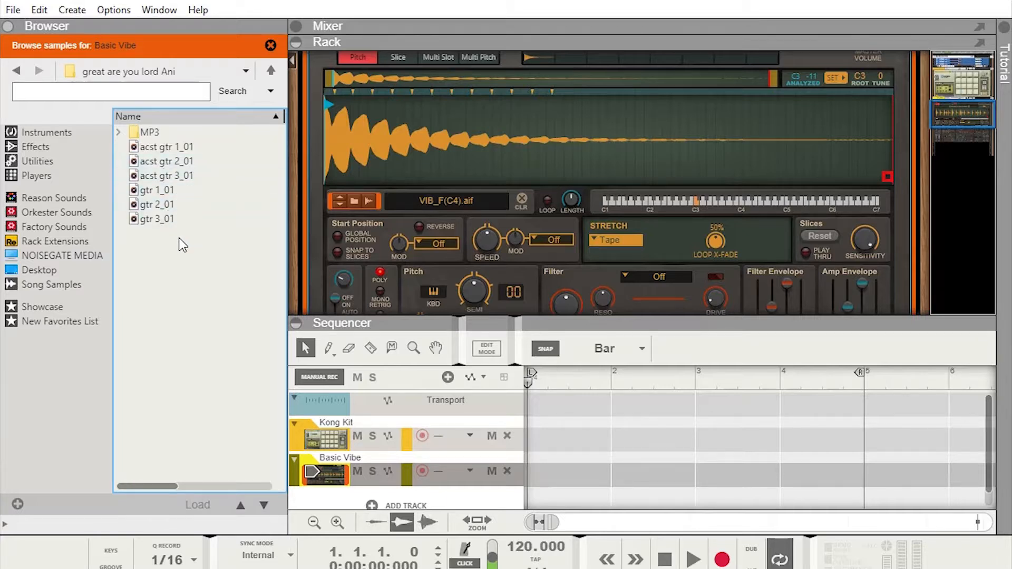
# Audition the guitar samples and load gtr 2_01 into slot 1 of the Mimic sampler
pyautogui.click(168, 220)
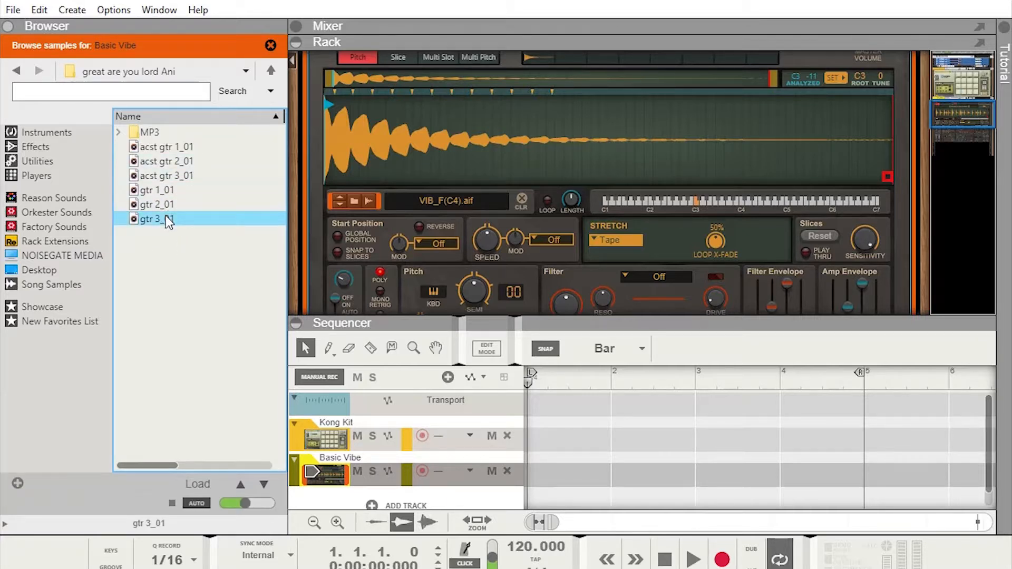
pyautogui.click(161, 204)
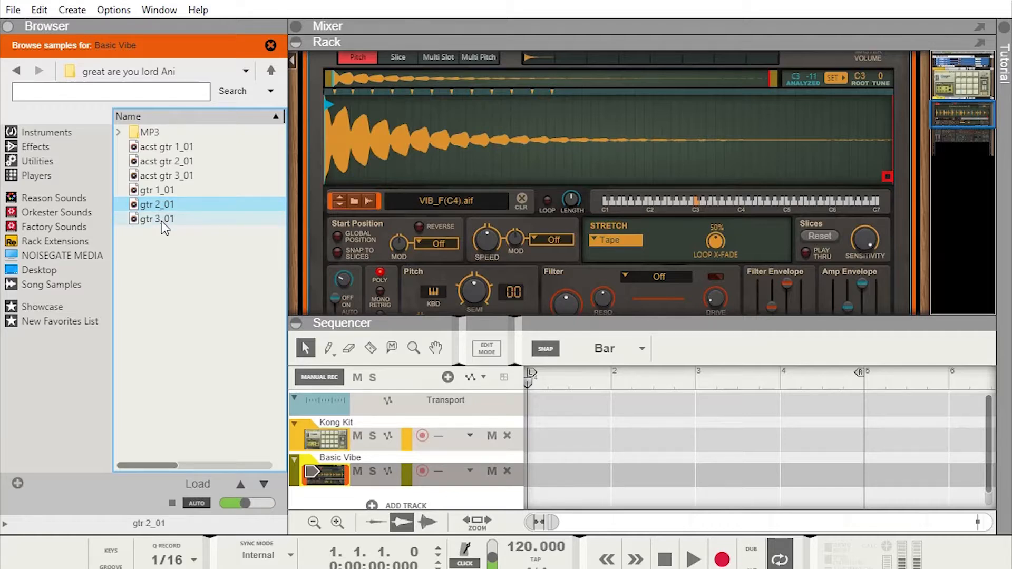
pyautogui.moveTo(150, 208); pyautogui.dragTo(468, 129)
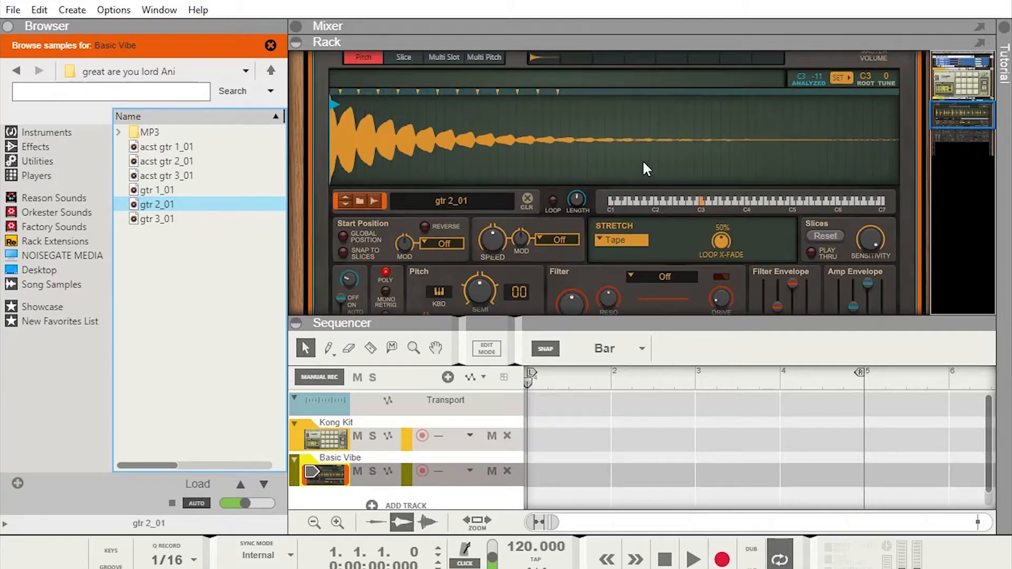
pyautogui.scroll(3, 298, 114)
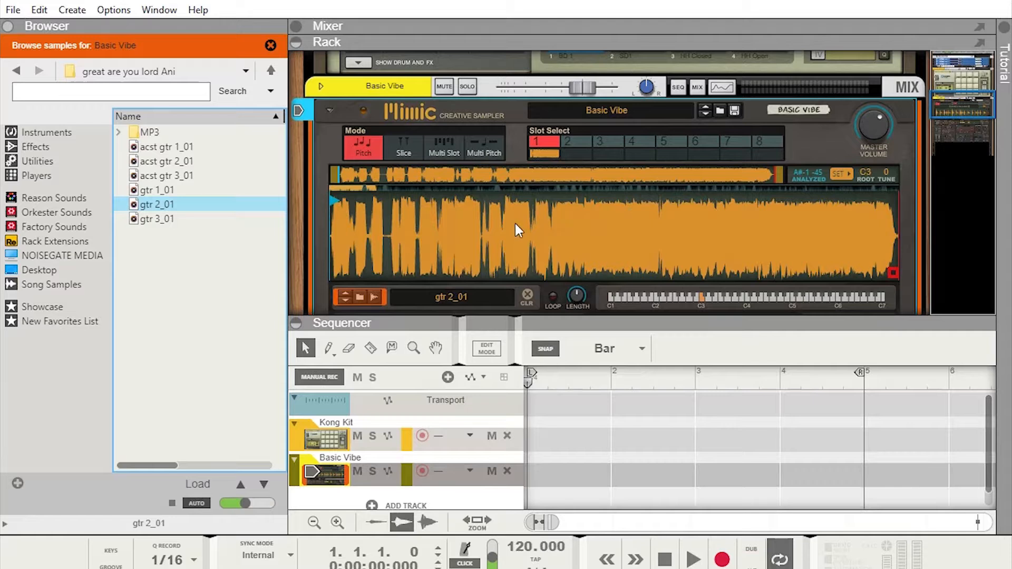
pyautogui.click(149, 132)
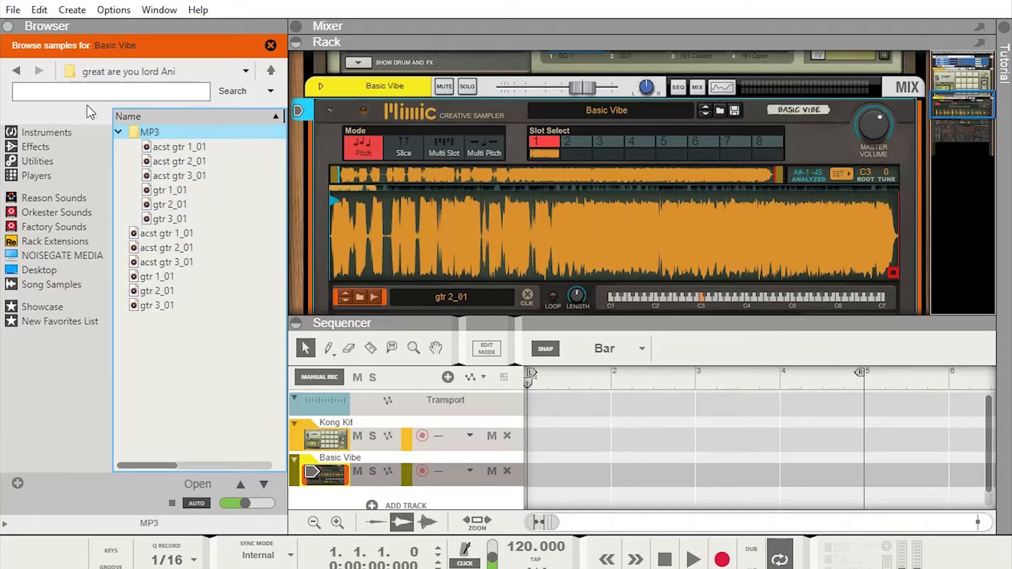
pyautogui.click(16, 70)
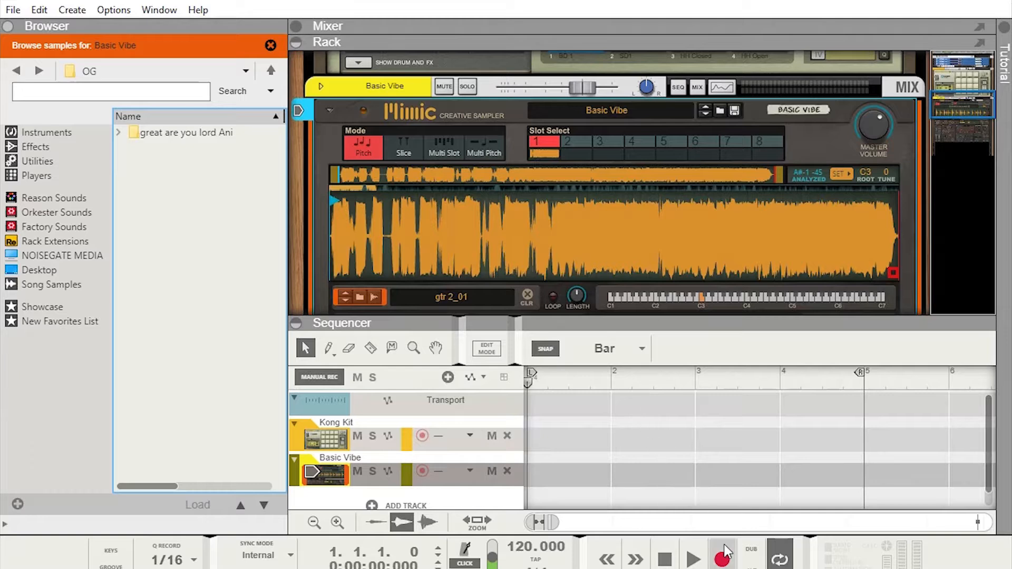
pyautogui.click(700, 567)
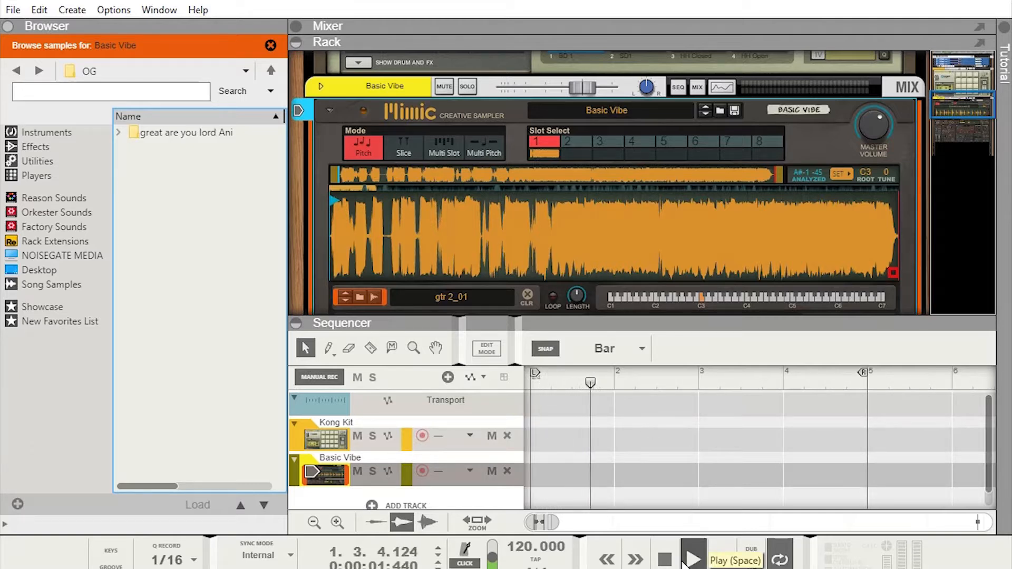
pyautogui.doubleClick(664, 558)
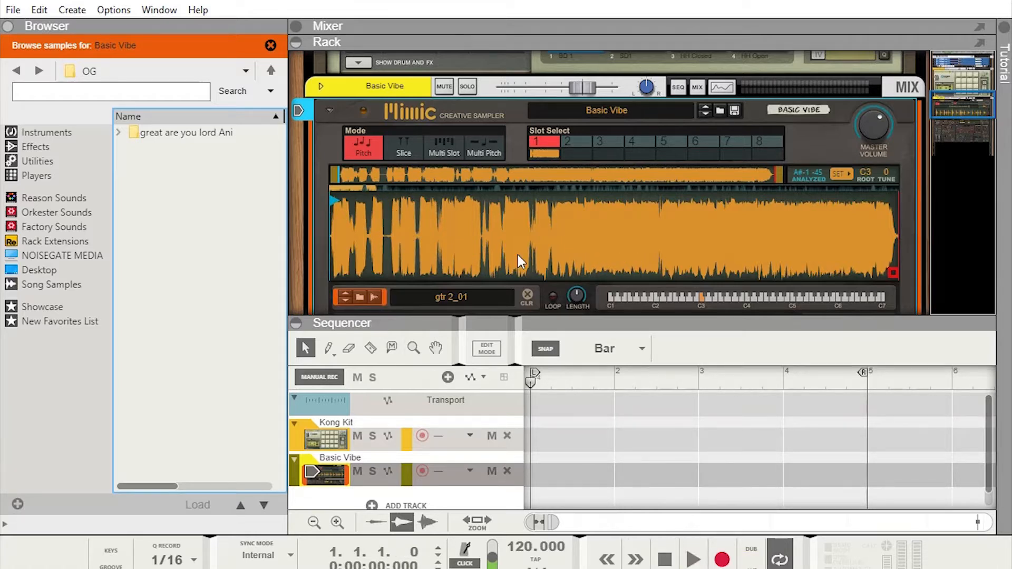
# Move the sample start marker of gtr 2_01 to the note attack about two thirds of the way through the waveform
pyautogui.click(366, 223)
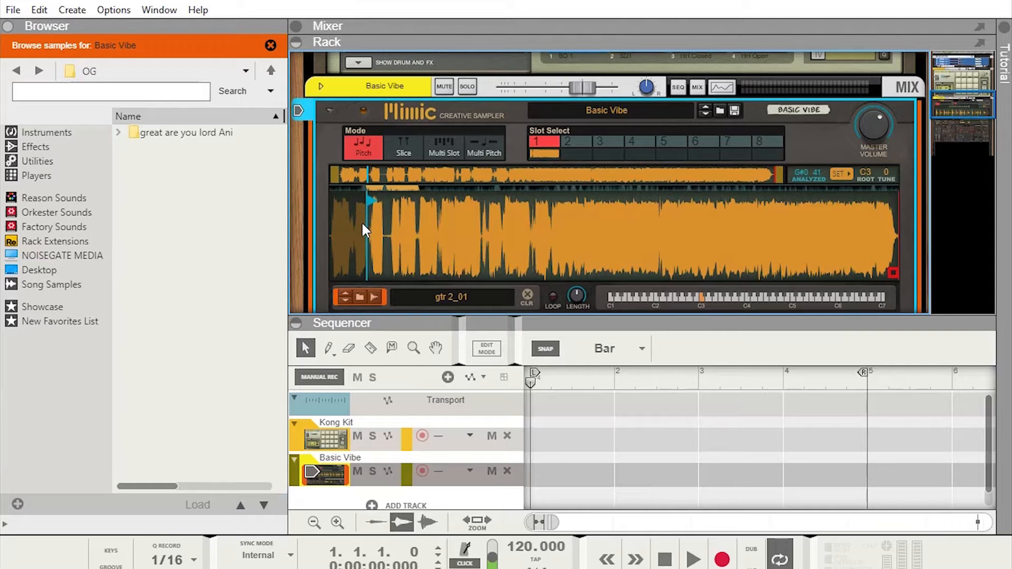
pyautogui.moveTo(362, 221); pyautogui.dragTo(388, 231)
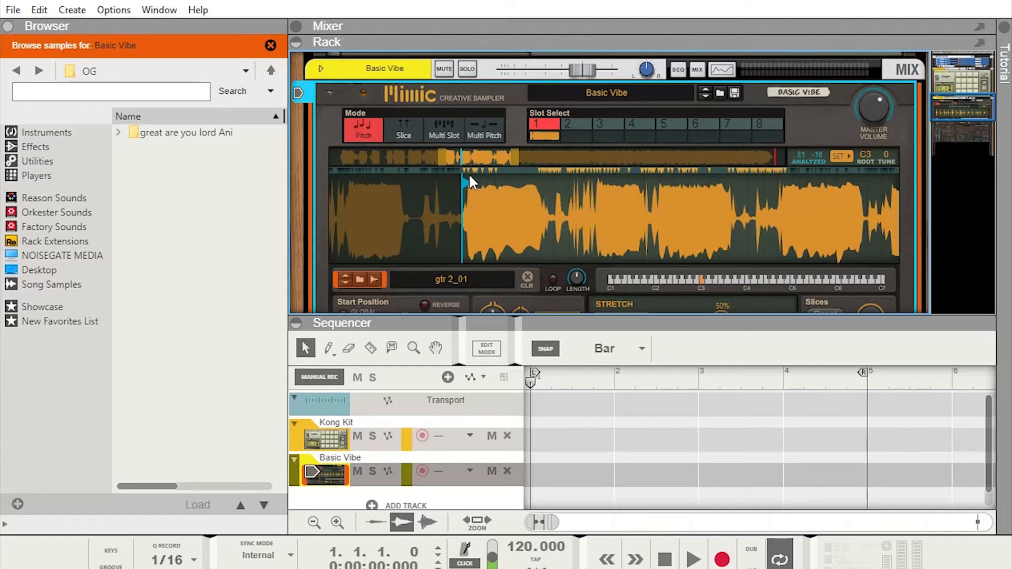
pyautogui.moveTo(469, 178); pyautogui.dragTo(681, 222)
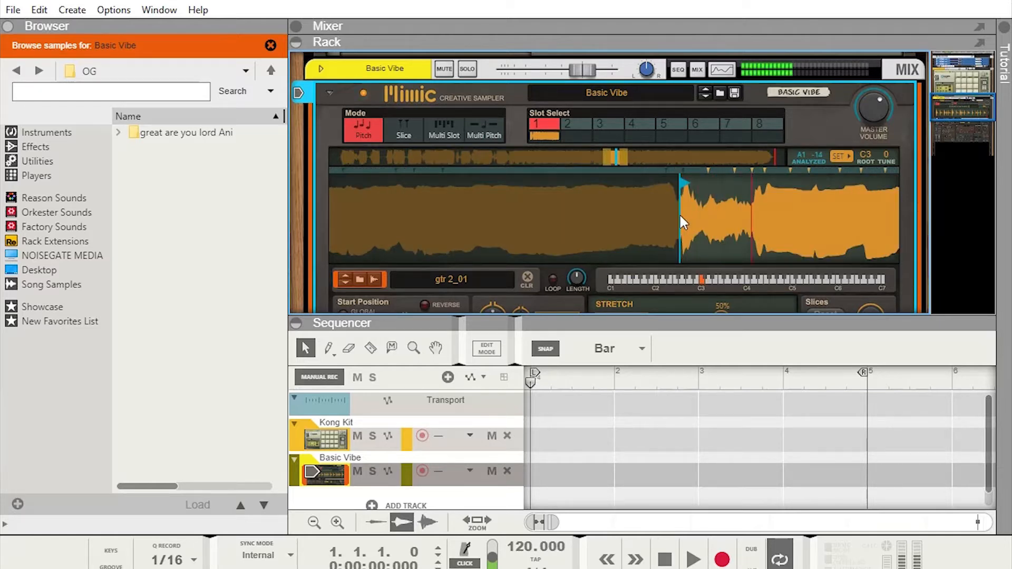
pyautogui.click(749, 210)
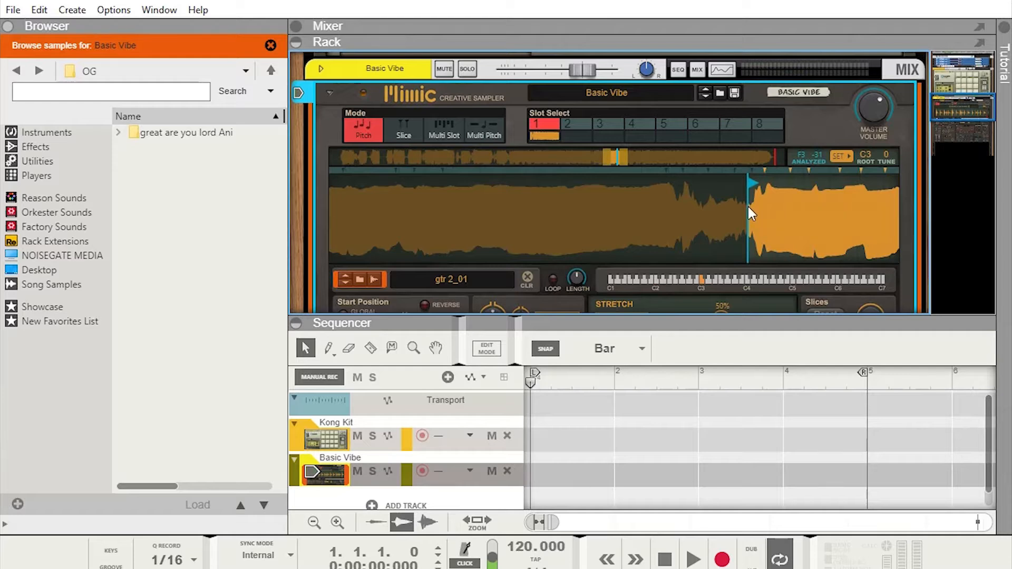
pyautogui.click(752, 206)
pyautogui.click(748, 228)
# Move the sample end marker from the end of the waveform to shortly after the start marker
pyautogui.moveTo(714, 233); pyautogui.dragTo(384, 224)
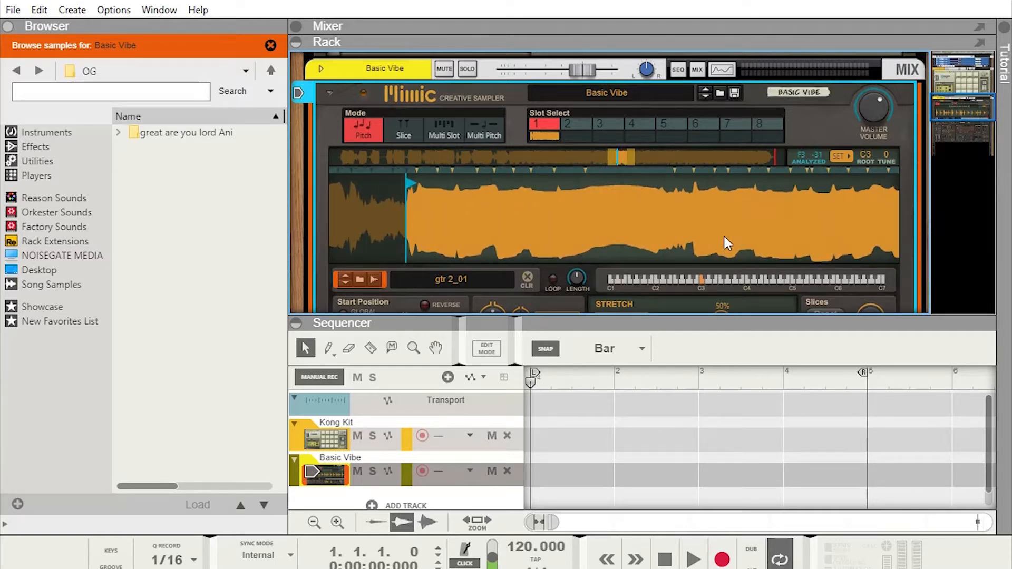
pyautogui.scroll(3, 725, 238)
pyautogui.scroll(-3, 701, 287)
pyautogui.moveTo(686, 231); pyautogui.dragTo(685, 140)
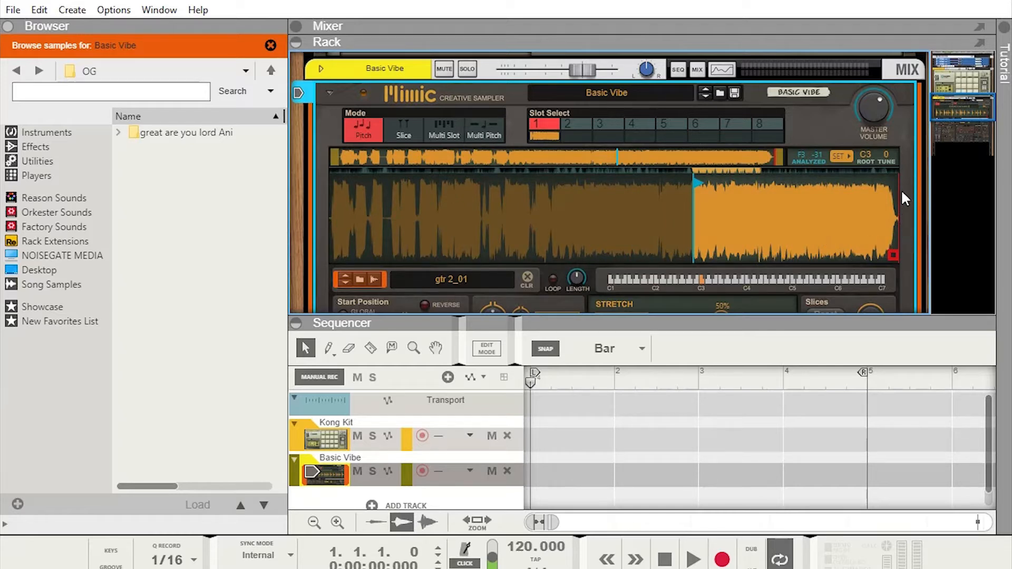
pyautogui.moveTo(896, 256); pyautogui.dragTo(704, 243)
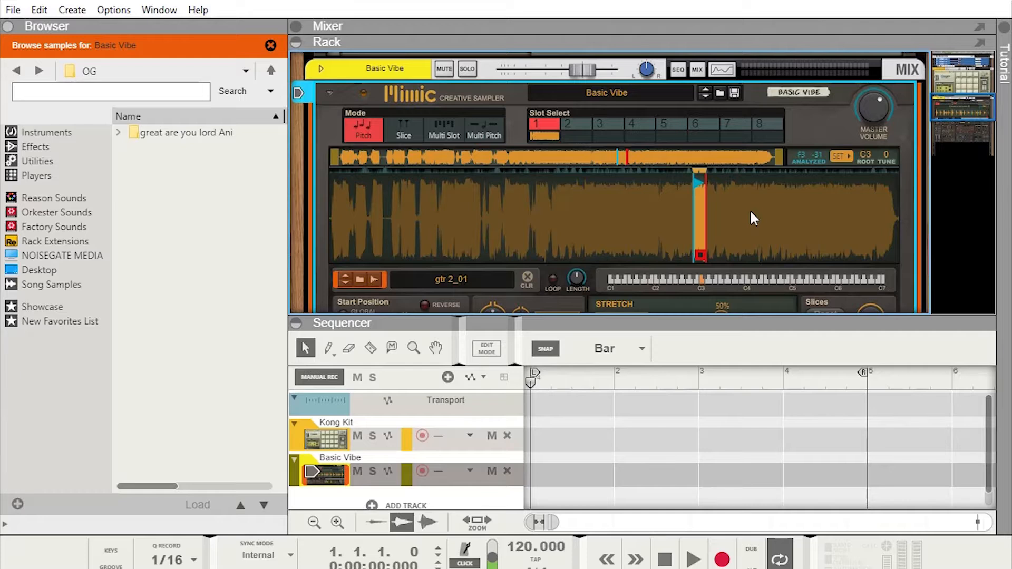
# Tighten the sample end marker around the short guitar hit and fine-tune it slightly later
pyautogui.scroll(5, 759, 254)
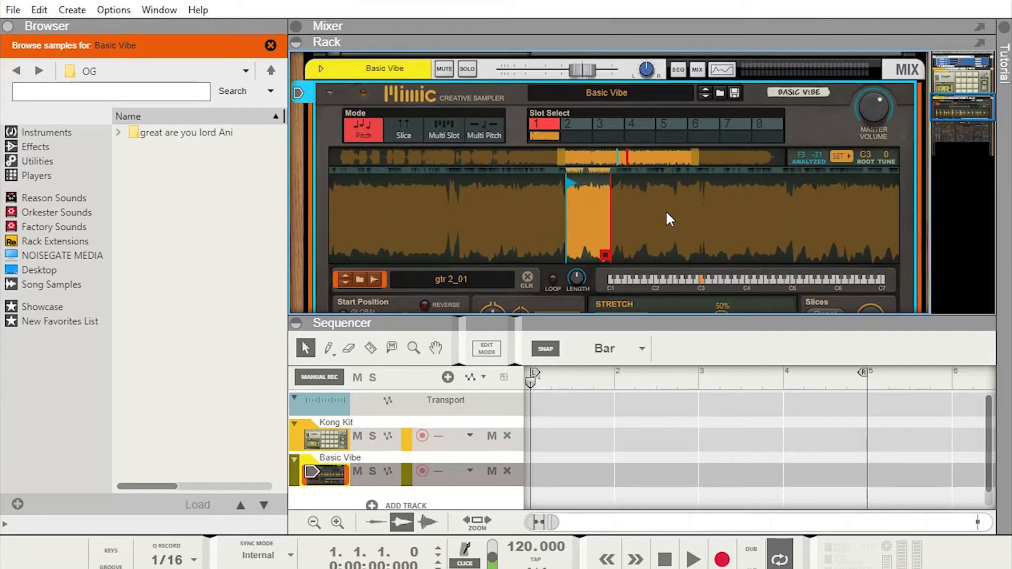
pyautogui.scroll(5, 666, 210)
pyautogui.scroll(4, 600, 213)
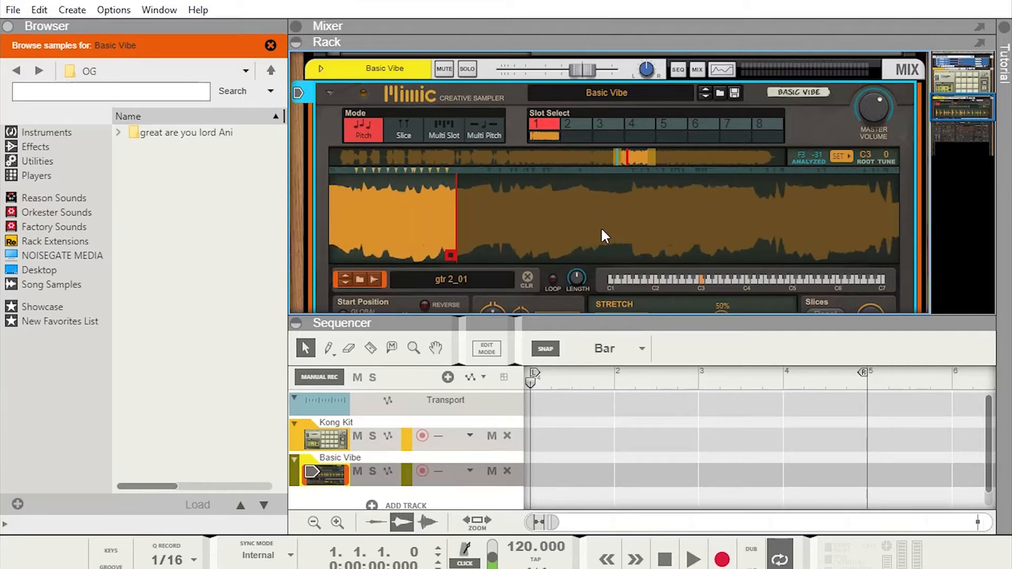
pyautogui.moveTo(450, 214); pyautogui.dragTo(859, 178)
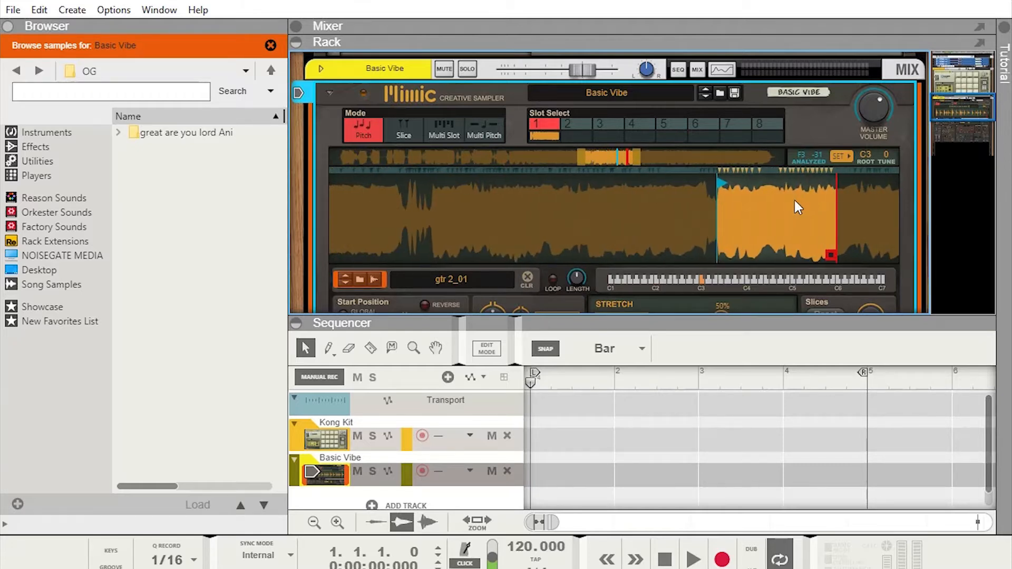
pyautogui.scroll(3, 784, 206)
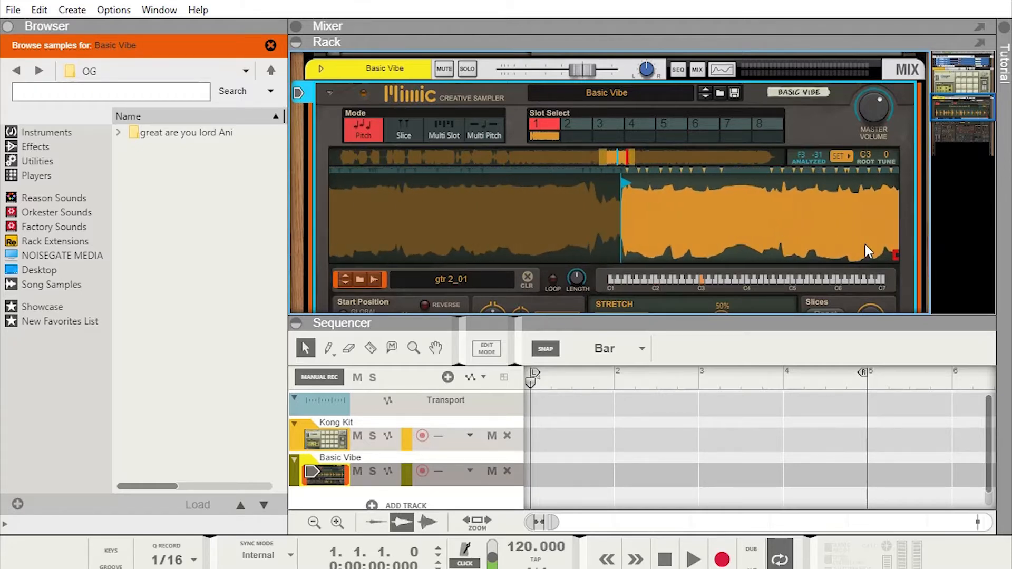
pyautogui.moveTo(897, 254); pyautogui.dragTo(668, 244)
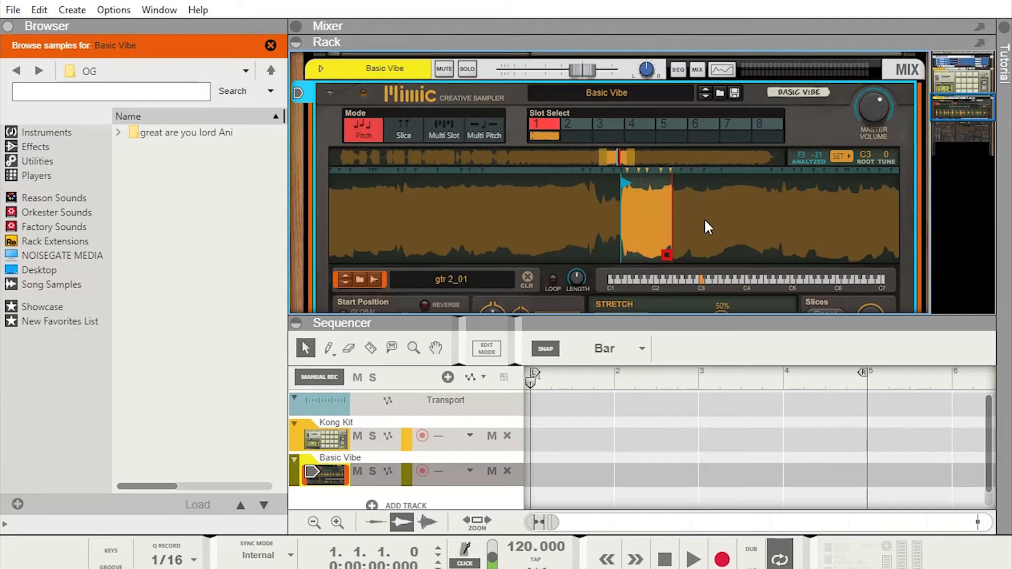
pyautogui.moveTo(704, 208)
pyautogui.mouseDown()
pyautogui.moveTo(706, 249)
pyautogui.moveTo(542, 262)
pyautogui.mouseUp()
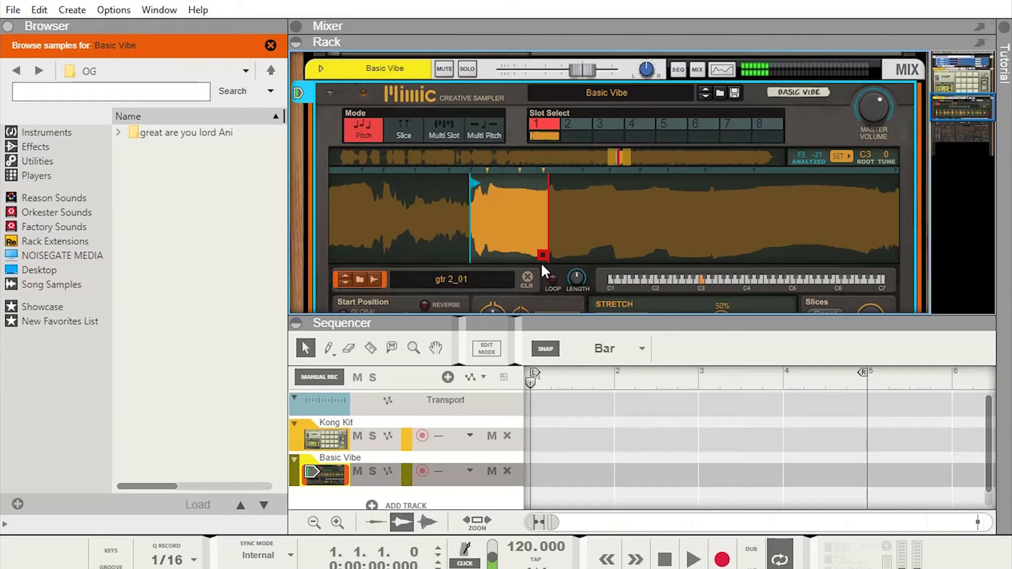
pyautogui.moveTo(543, 255); pyautogui.dragTo(552, 258)
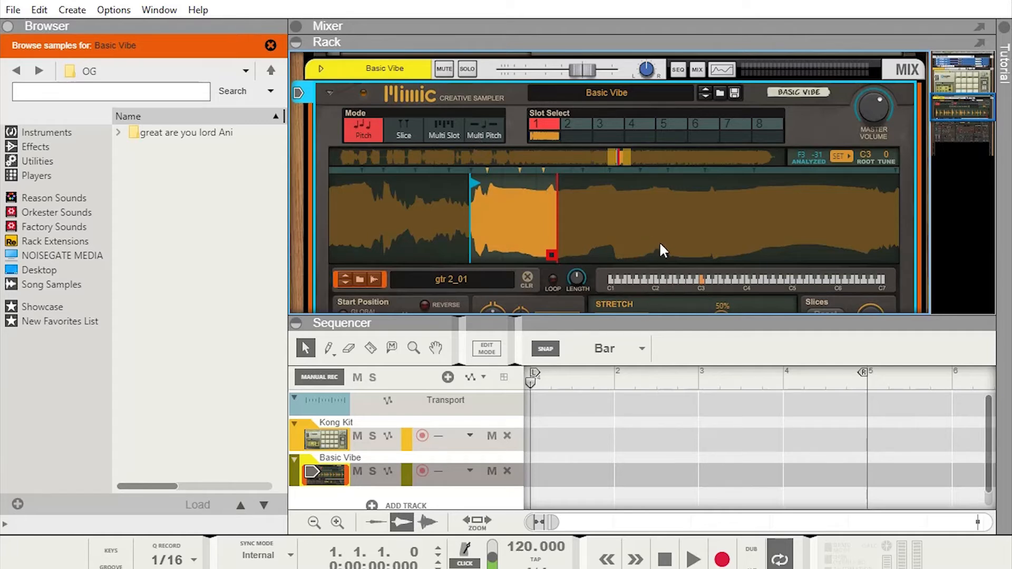
# Set the sampler's Stretch mode to Advanced and look over its remaining sound controls
pyautogui.moveTo(958, 112); pyautogui.dragTo(964, 130)
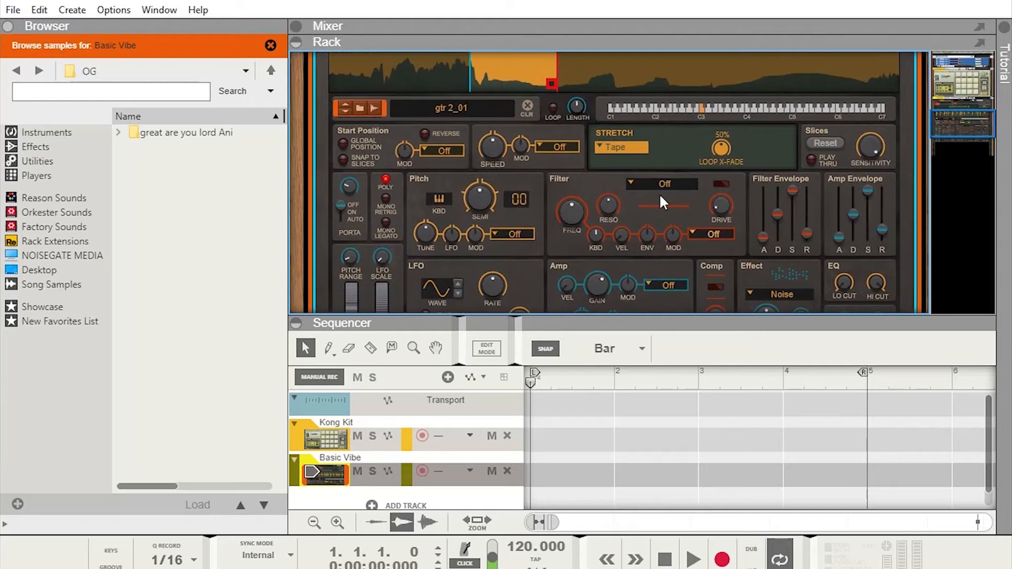
pyautogui.click(601, 148)
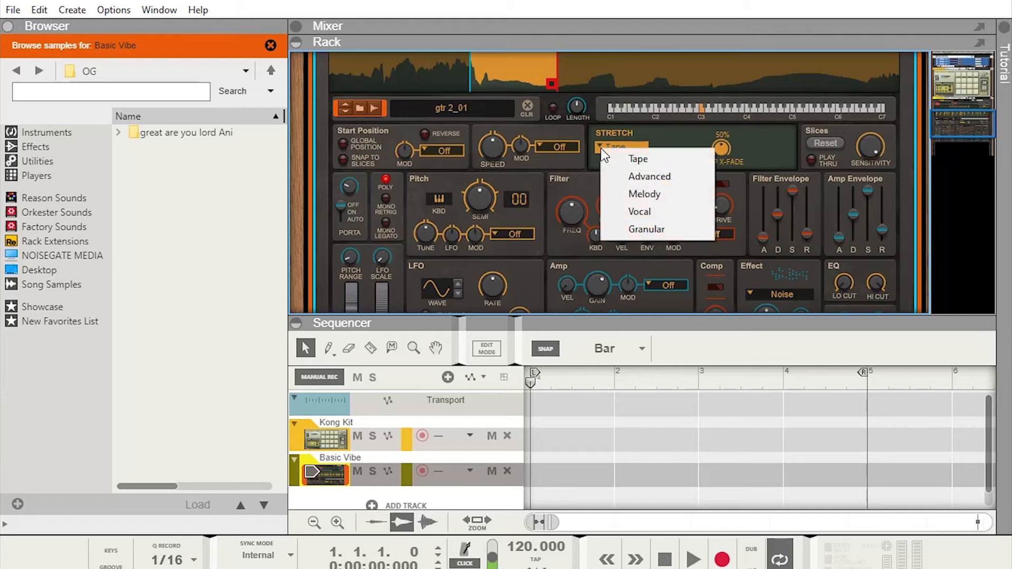
pyautogui.click(637, 177)
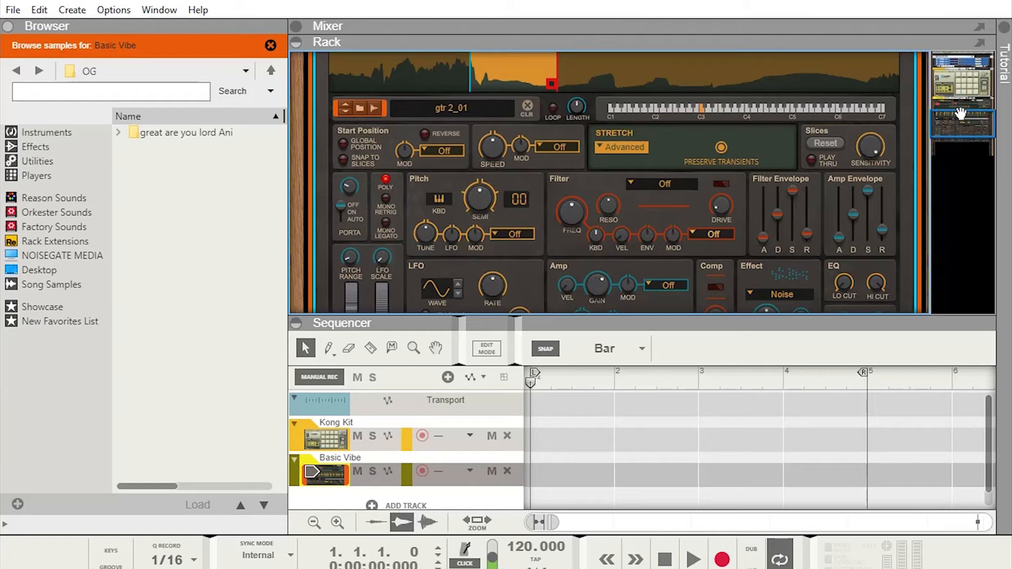
pyautogui.moveTo(965, 127); pyautogui.dragTo(965, 136)
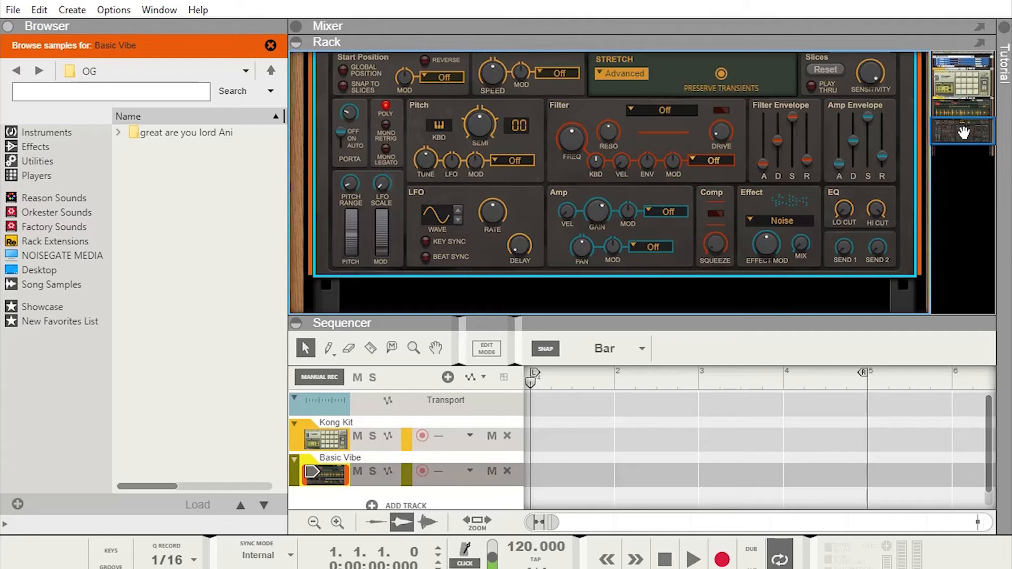
pyautogui.moveTo(963, 133); pyautogui.dragTo(964, 117)
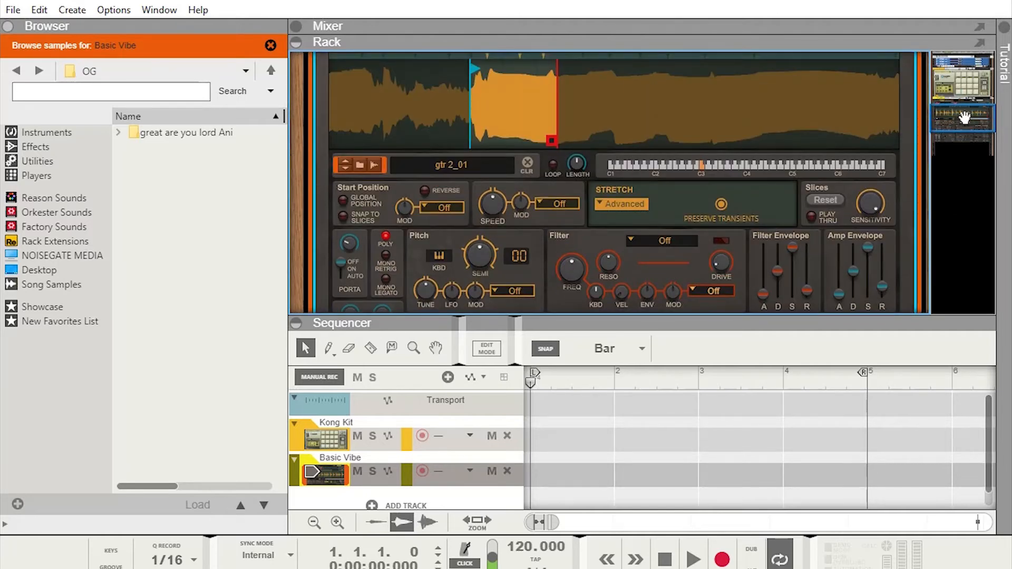